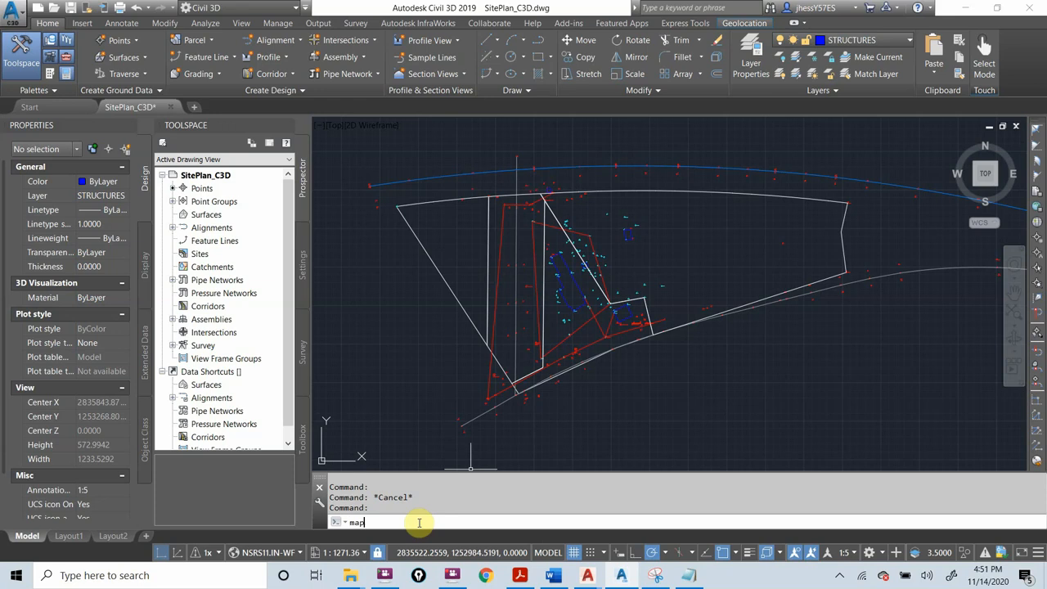
Start MAPEXPORT and set the export location to the C3D folder inside GIS Final Exmple on the desktop
text(export)
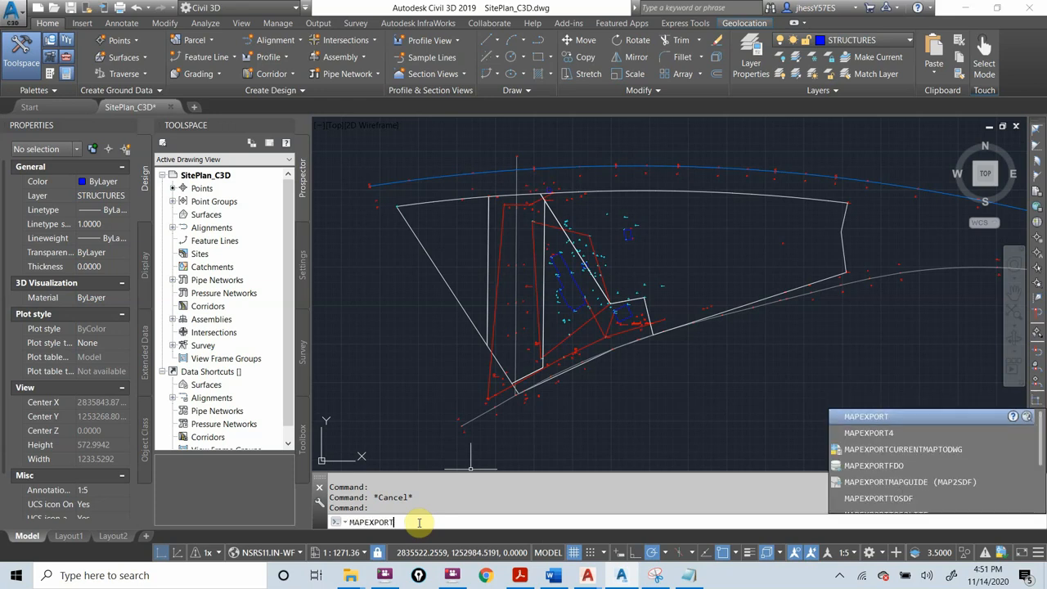
key(Return)
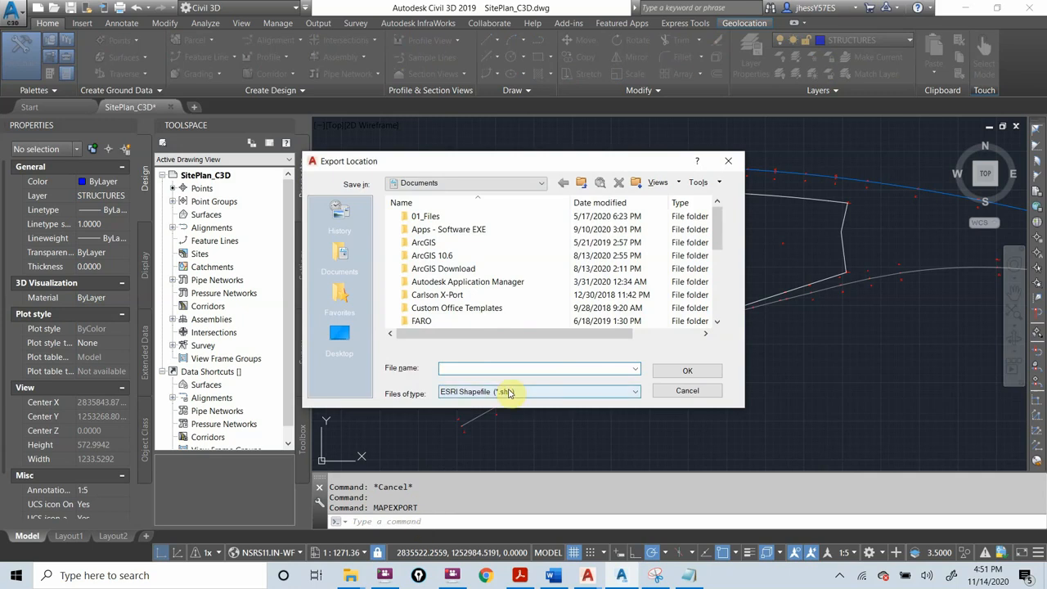
click(540, 183)
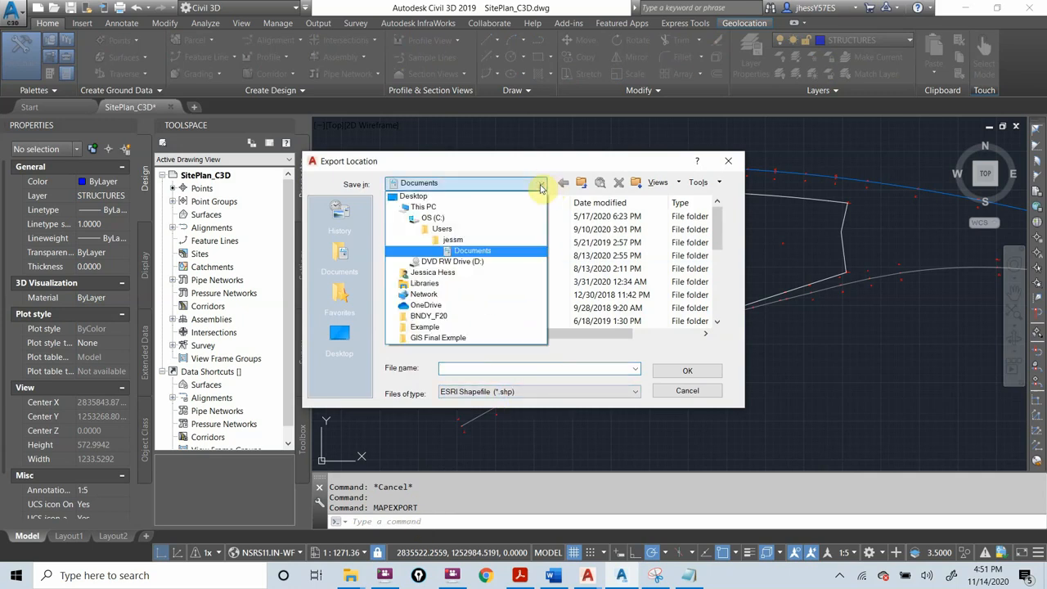
click(413, 196)
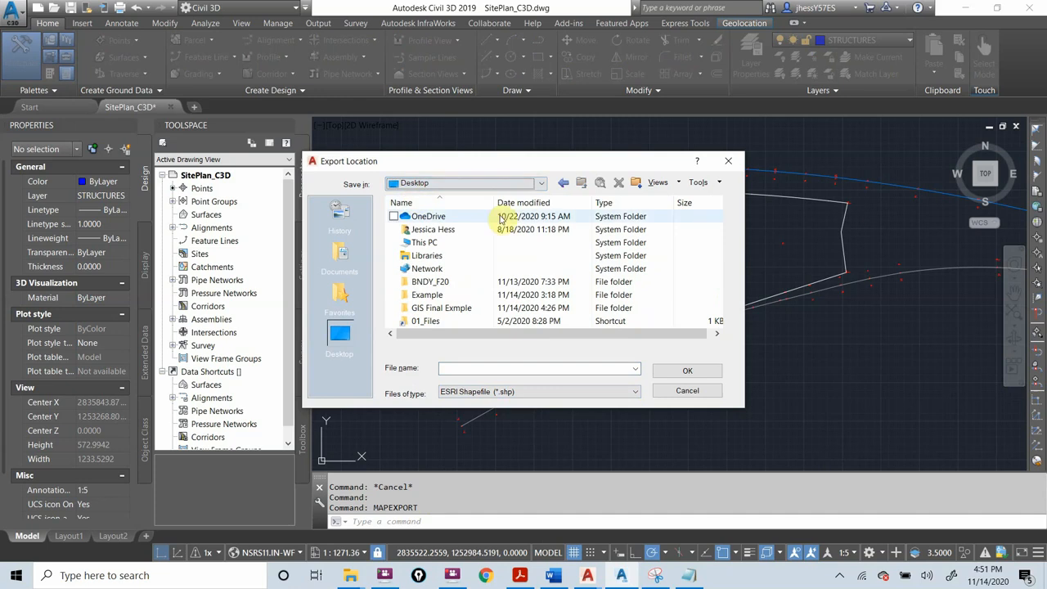
double_click(424, 309)
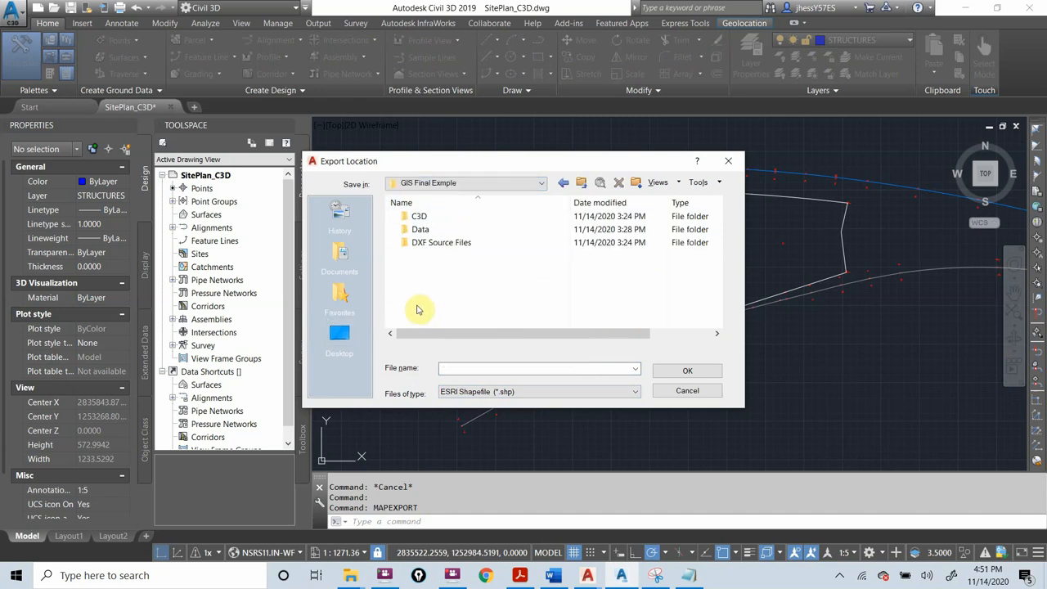
click(421, 230)
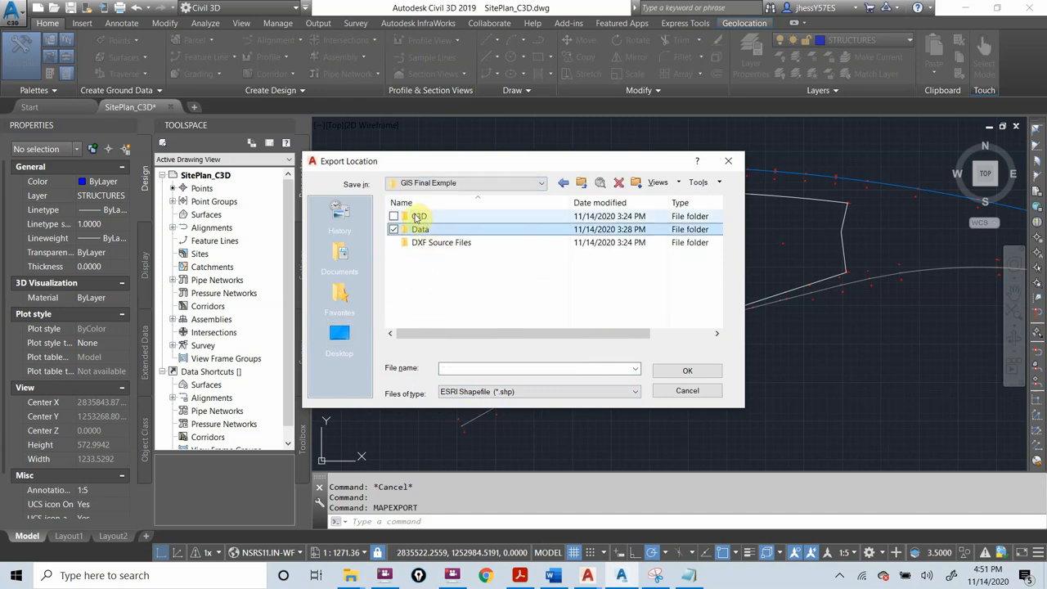
double_click(420, 217)
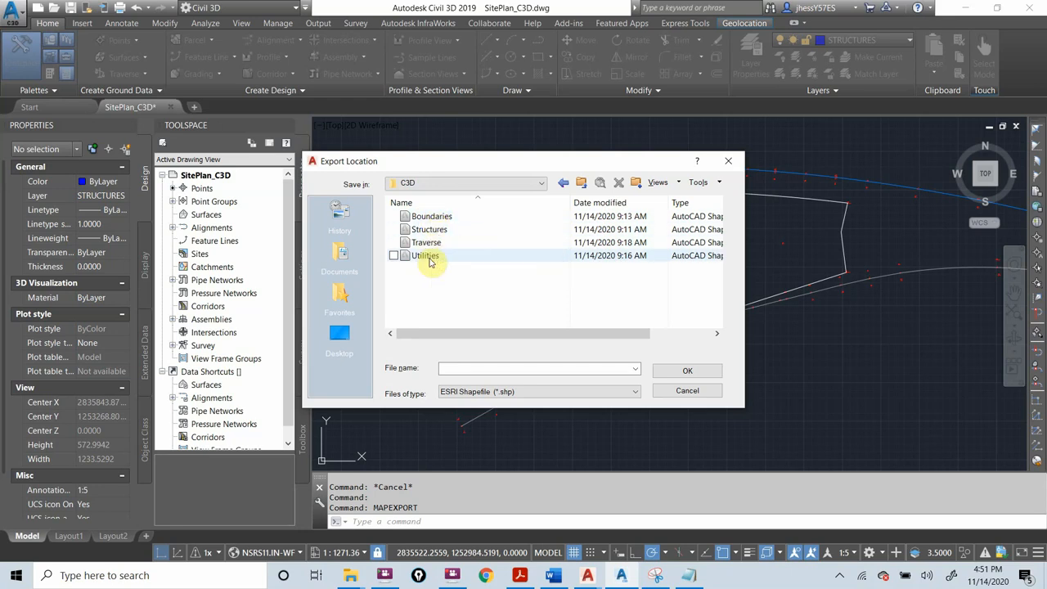
drag(444, 159, 245, 94)
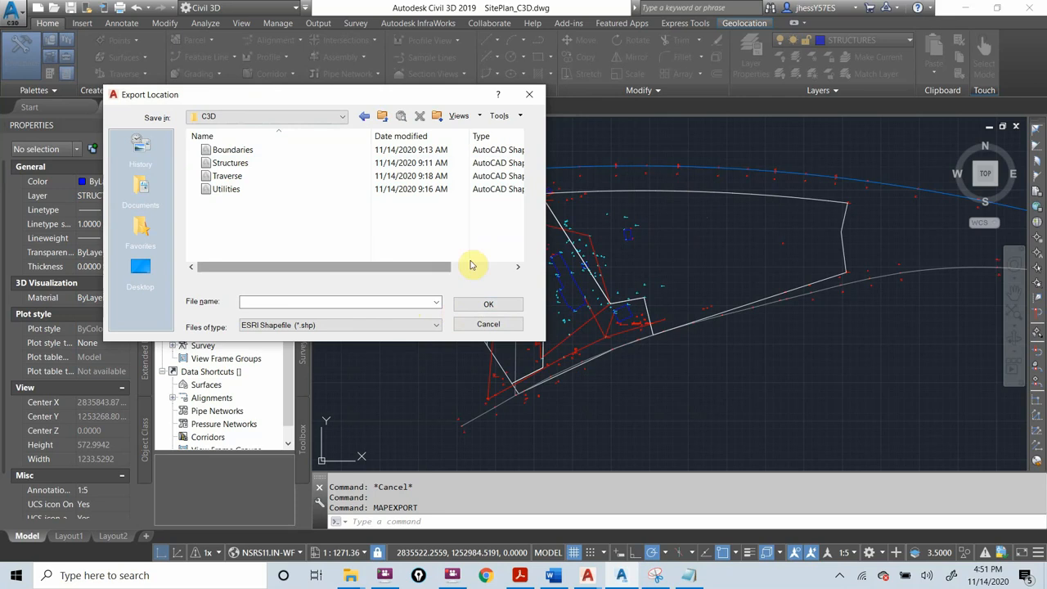
Choose the existing Boundaries ESRI Shapefile as the export target and agree to overwrite it
click(252, 301)
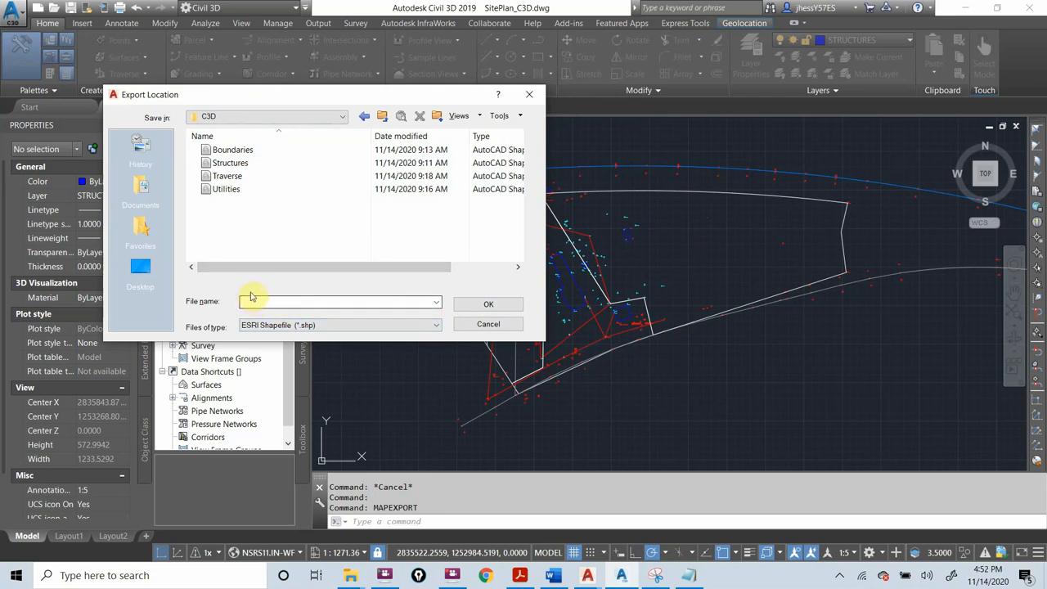
click(240, 154)
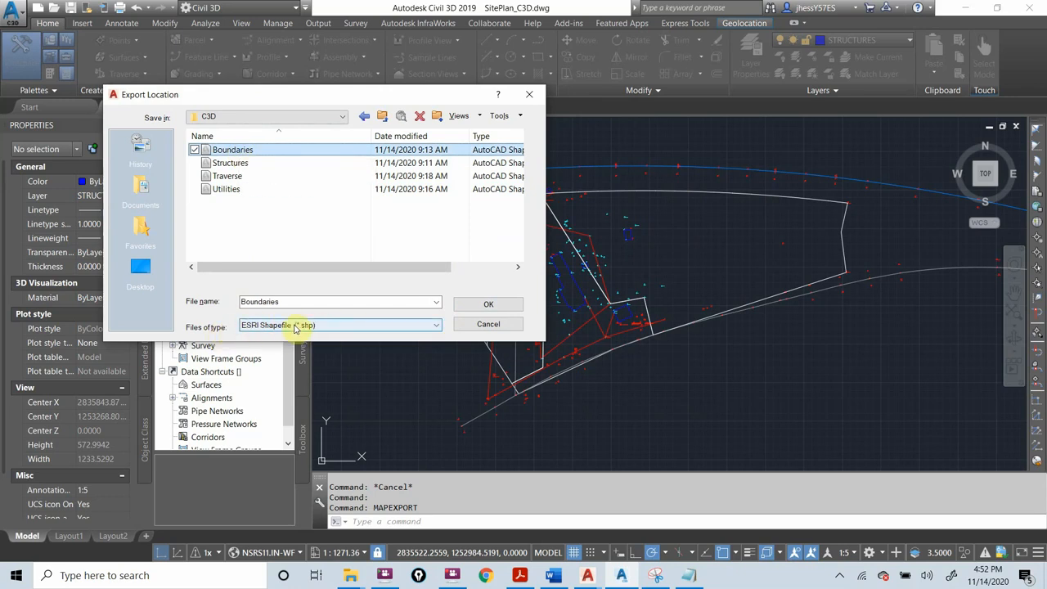
click(491, 305)
click(491, 305)
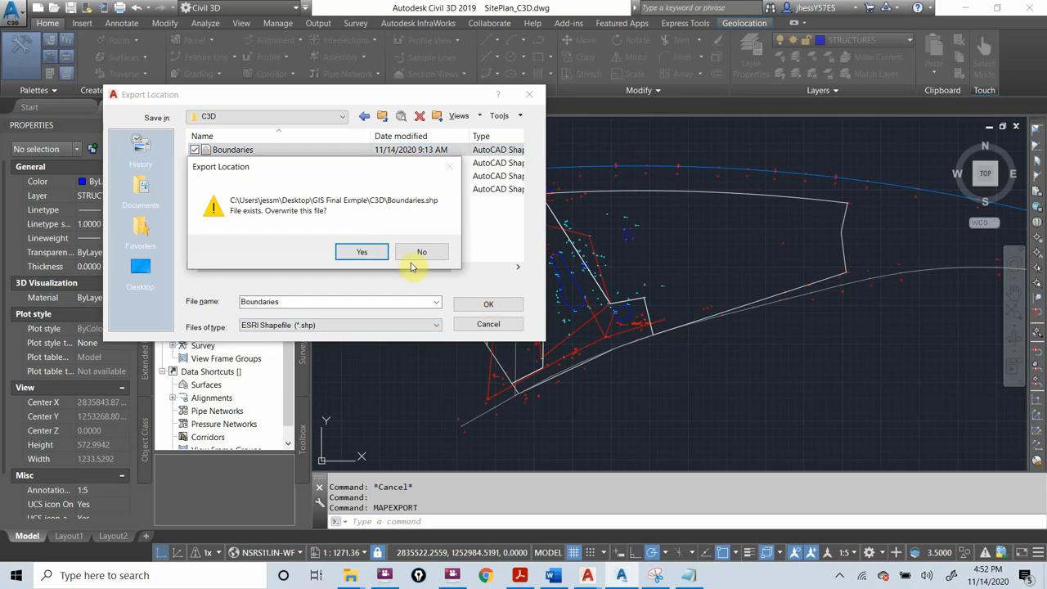
click(364, 251)
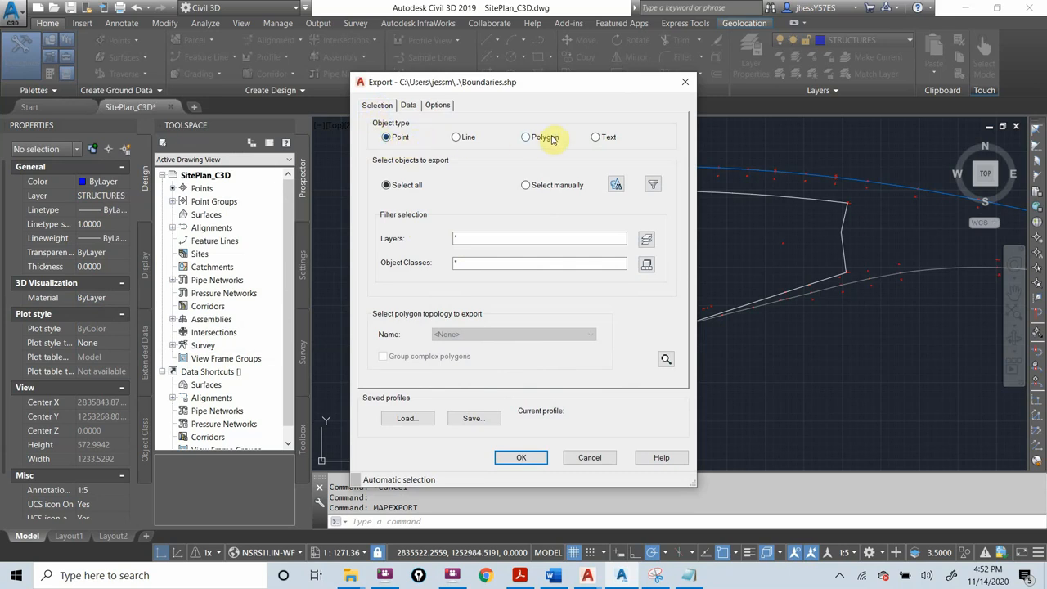
Set the export object type to Polygon and limit the layer filter to the Boundary layer
drag(545, 81, 801, 91)
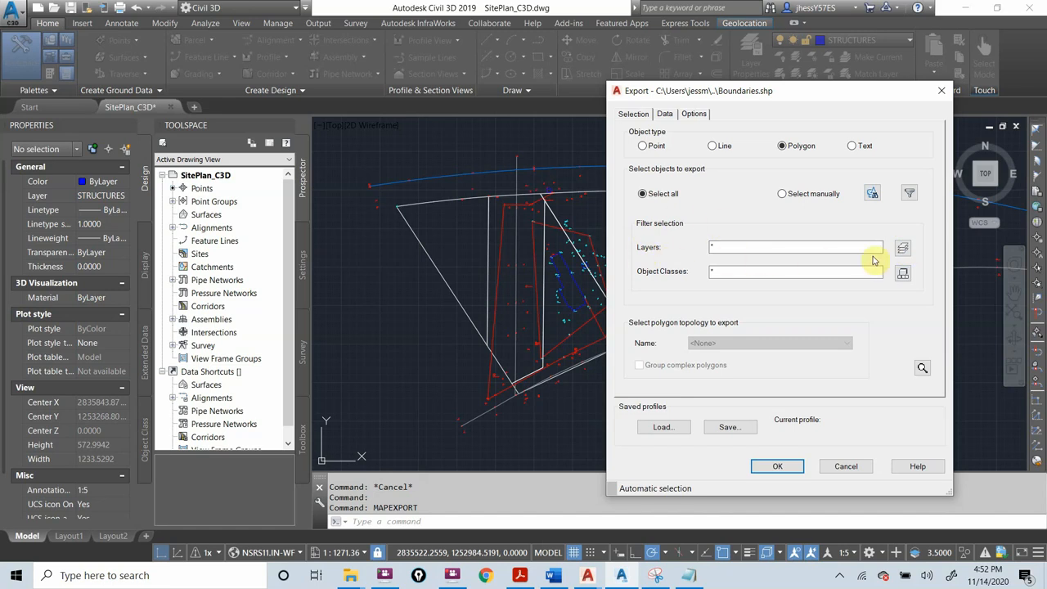
click(902, 249)
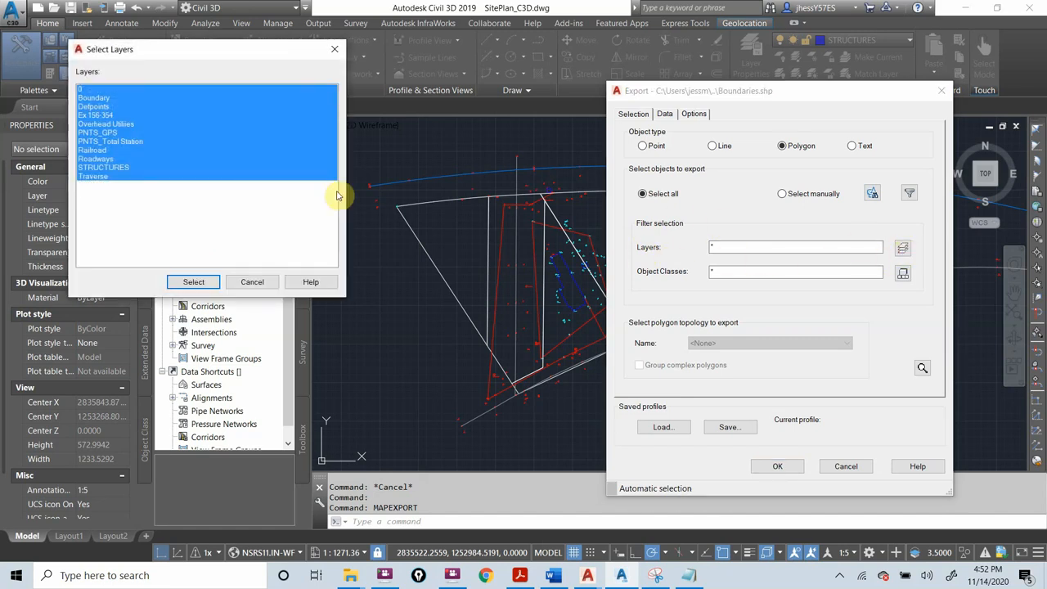
click(94, 99)
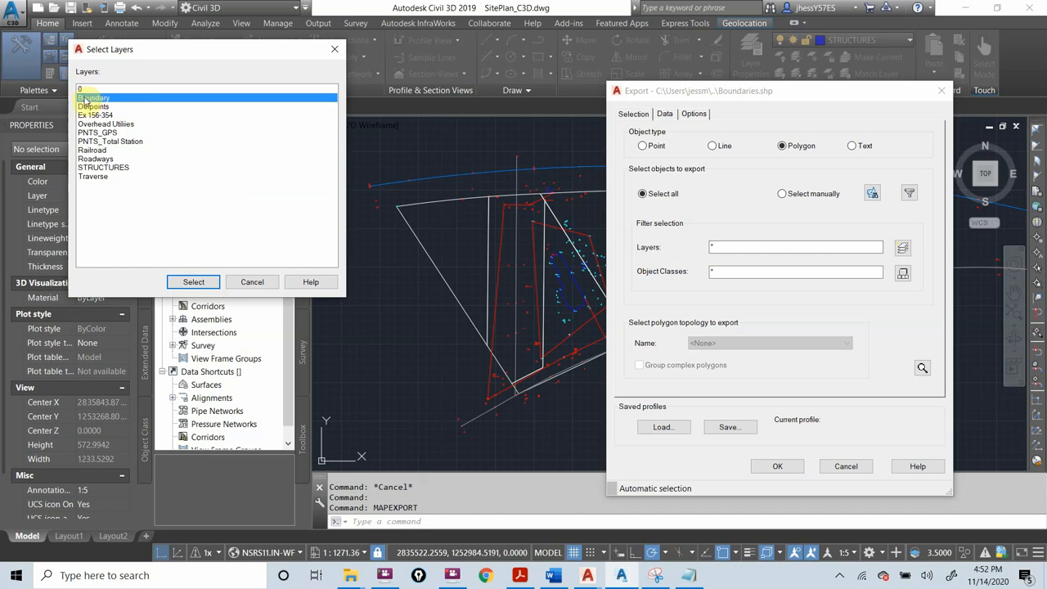
click(188, 284)
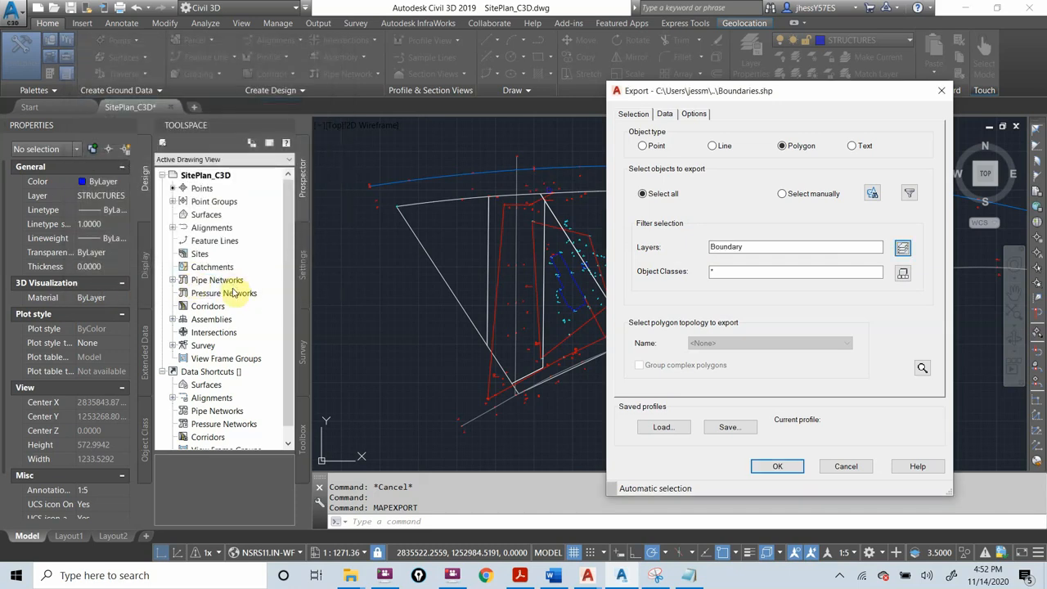
Create the unique key field AdMapKey and add the AREA property as an exported attribute
click(667, 115)
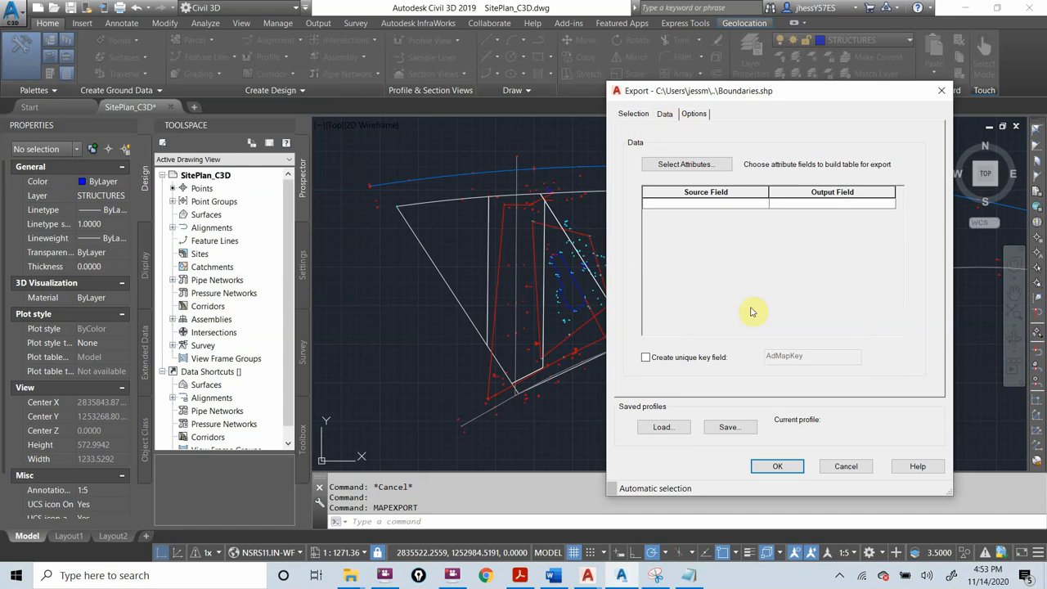
click(646, 360)
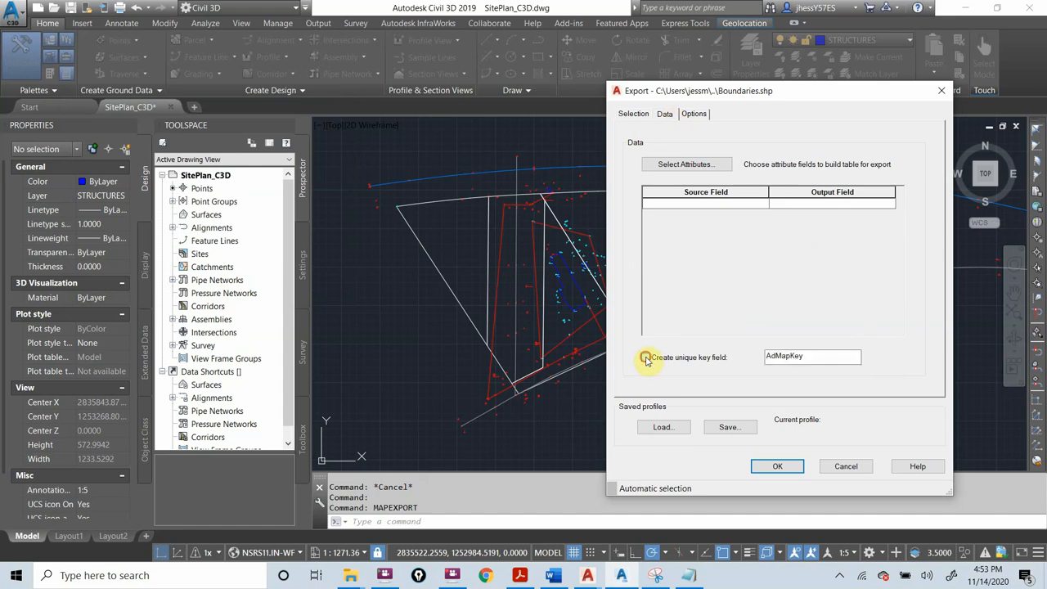
click(686, 164)
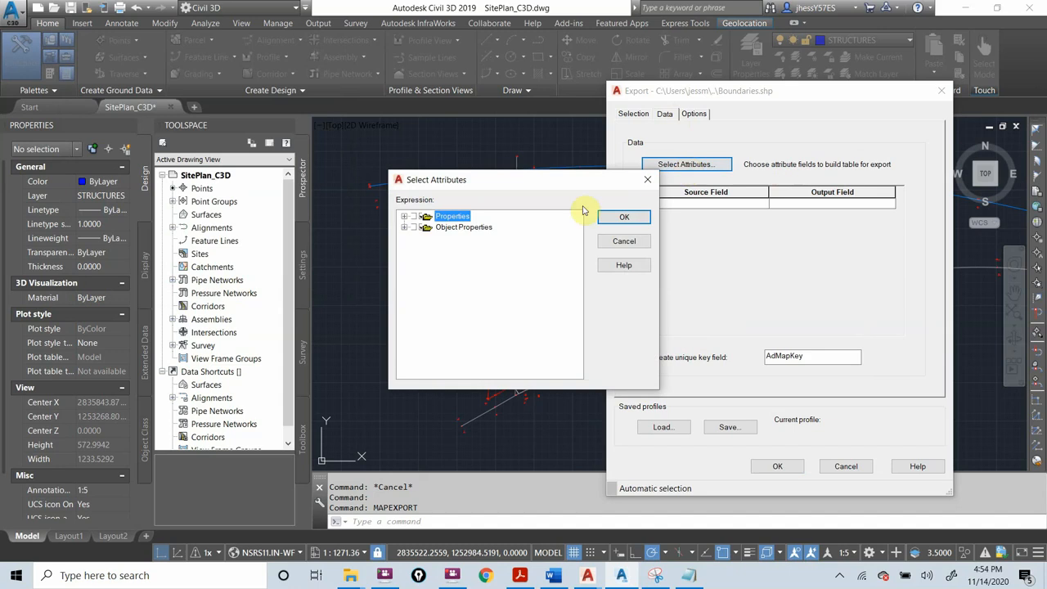
click(404, 216)
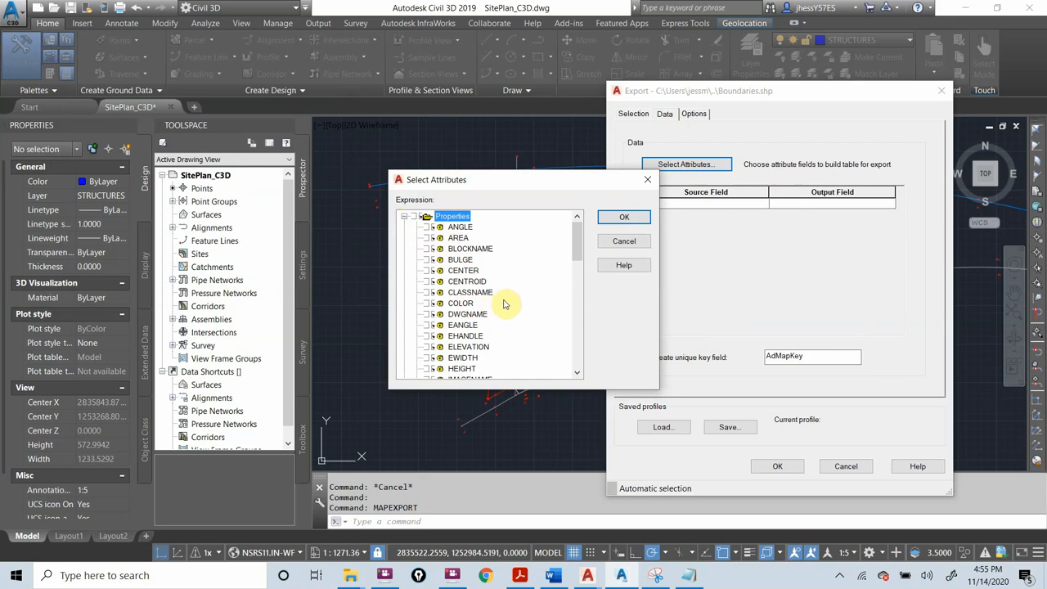
scroll(500, 303, down, 1)
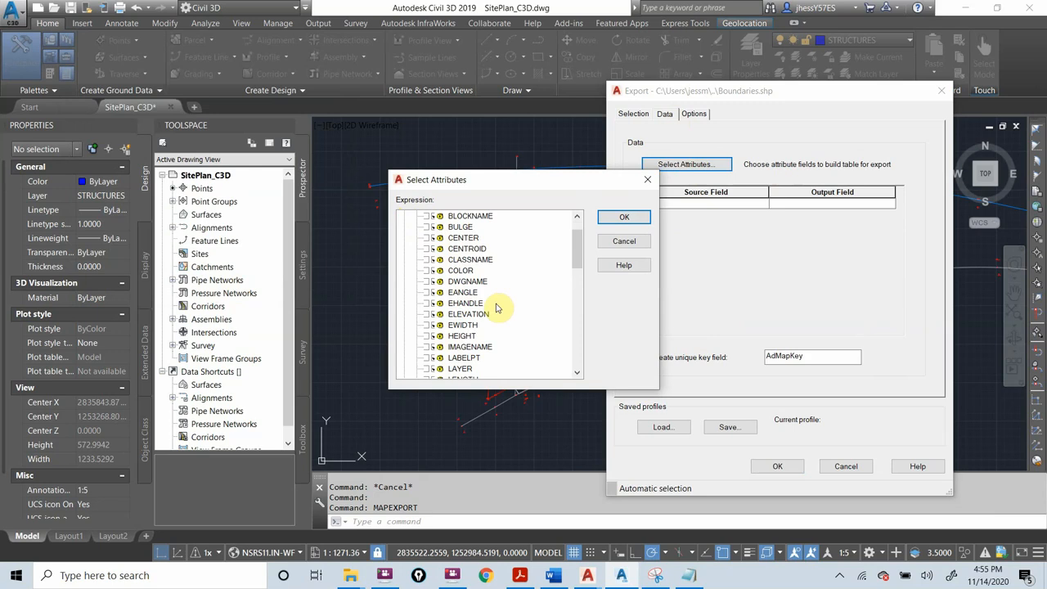
scroll(497, 308, up, 1)
click(431, 237)
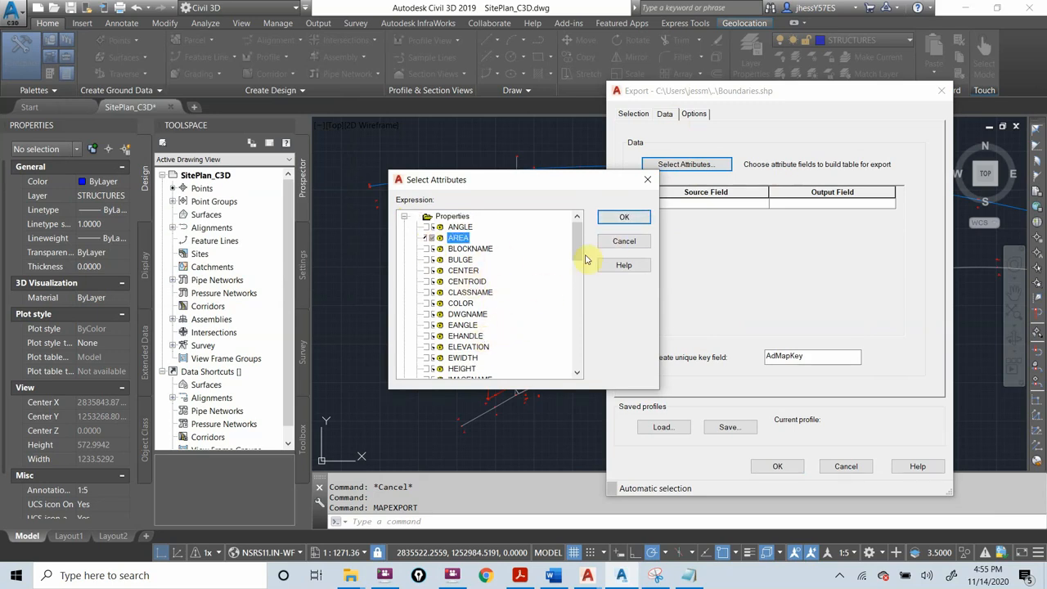
click(621, 218)
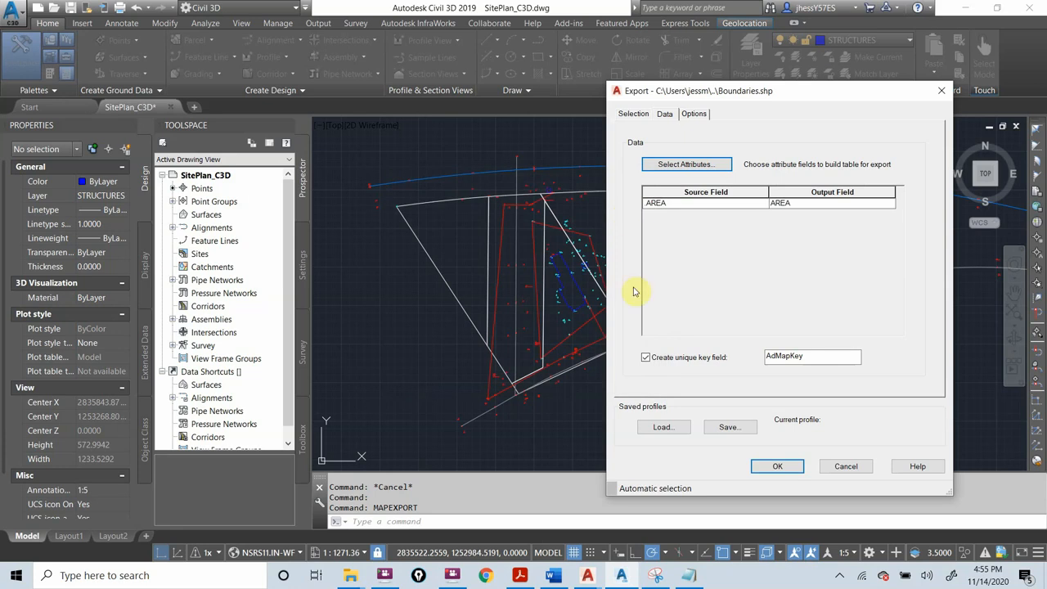
Turn on coordinate conversion for the export and filter the coordinate system library to the USA, Indiana category
click(701, 117)
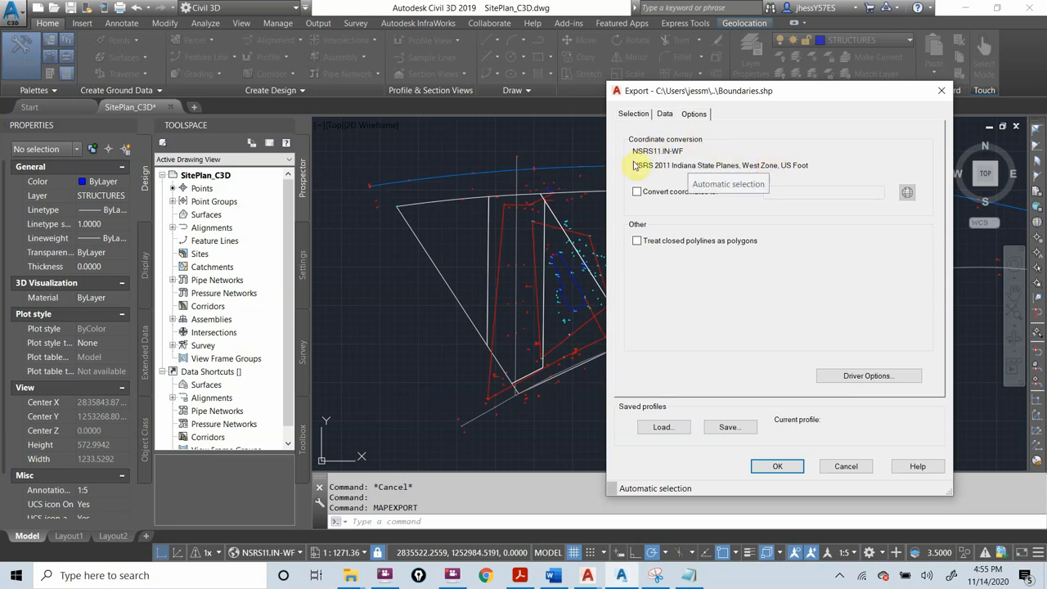
click(636, 192)
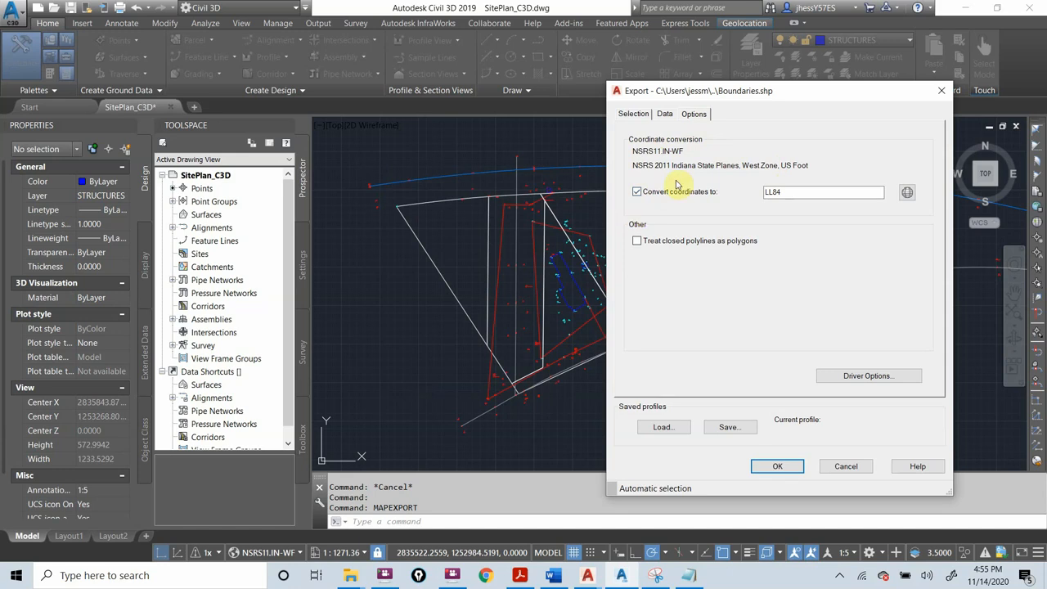
click(906, 194)
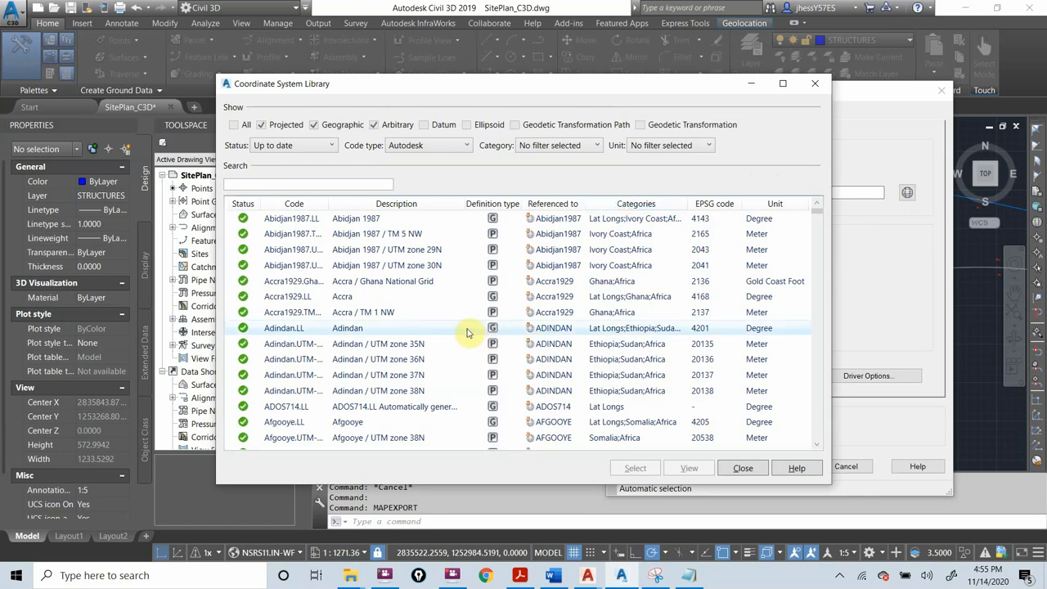
scroll(468, 331, down, 12)
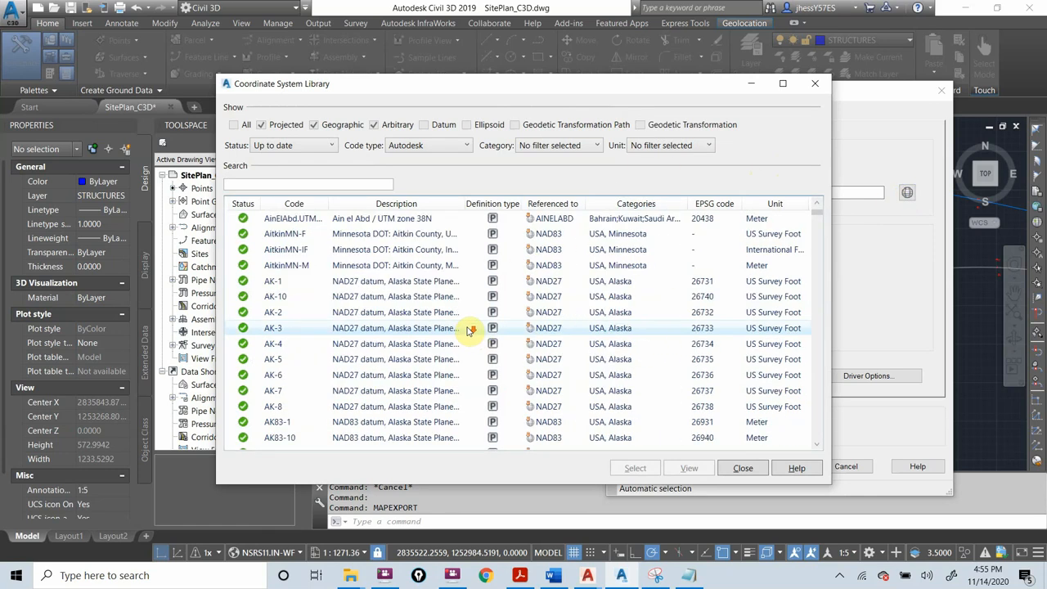
scroll(468, 330, down, 4)
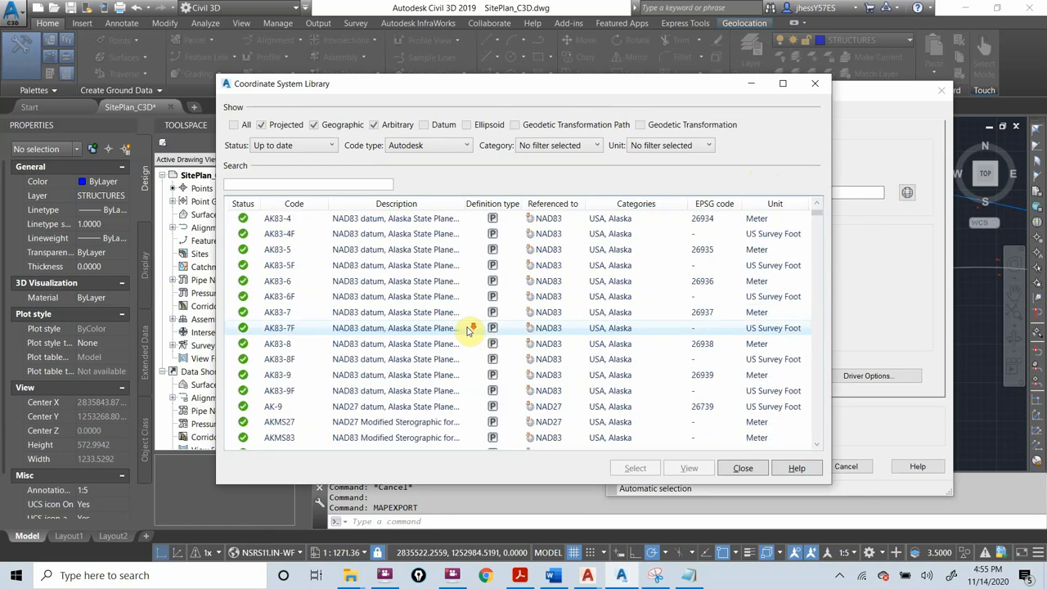
scroll(468, 331, down, 1)
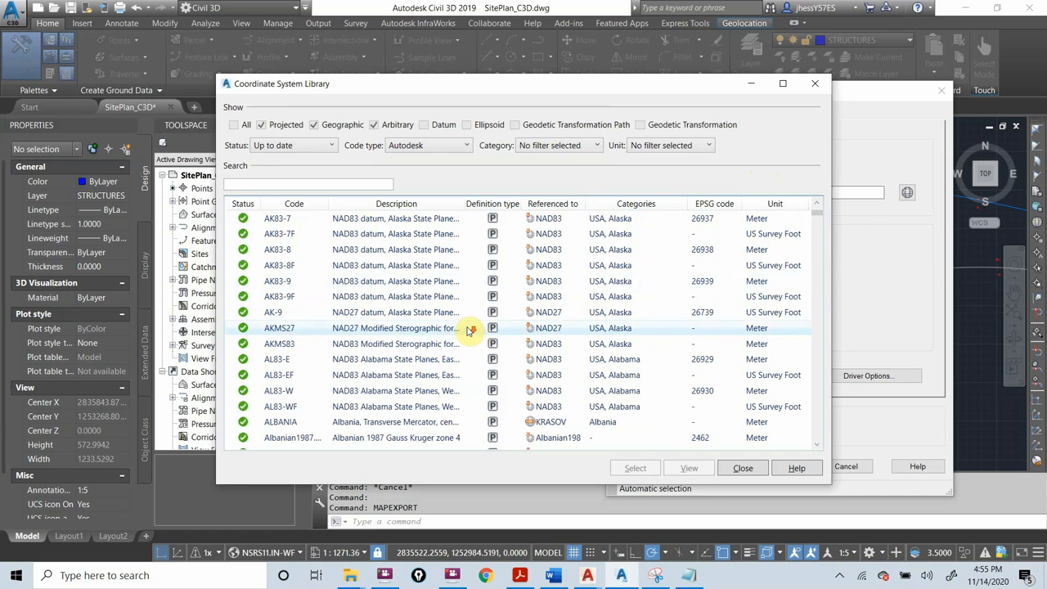
click(596, 145)
drag(598, 171, 596, 297)
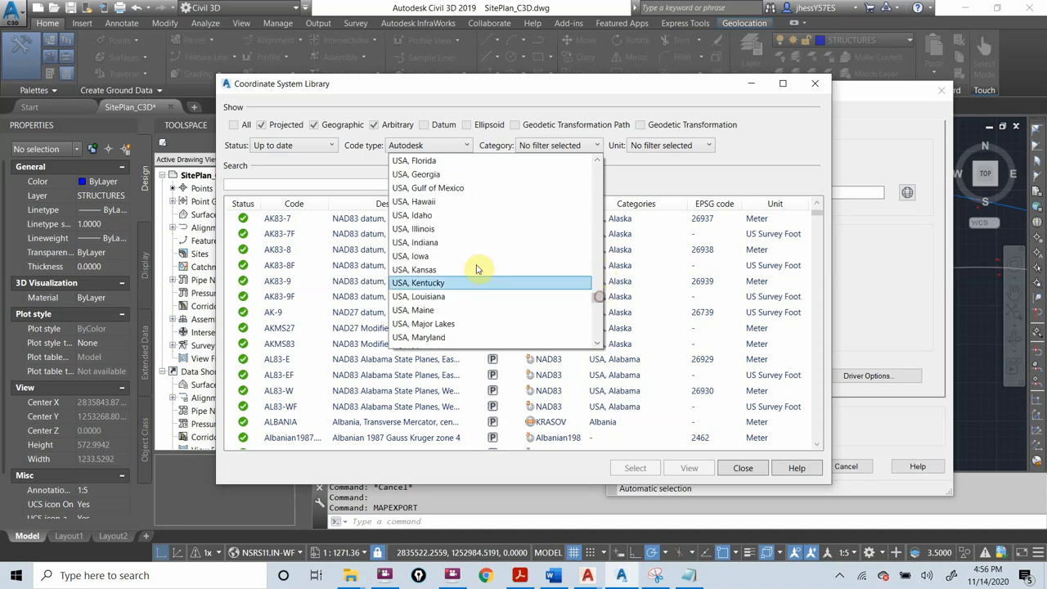
click(435, 246)
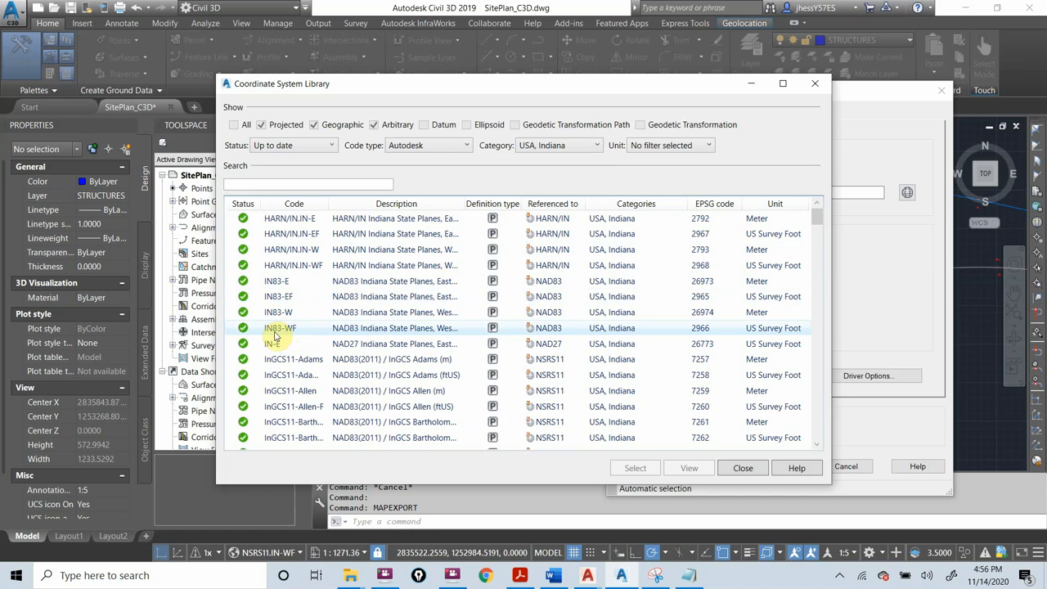
Widen the description column and choose IN83-WF, NAD83 Indiana State Planes, West Zone, US Foot, as the target coordinate system
drag(462, 203, 583, 215)
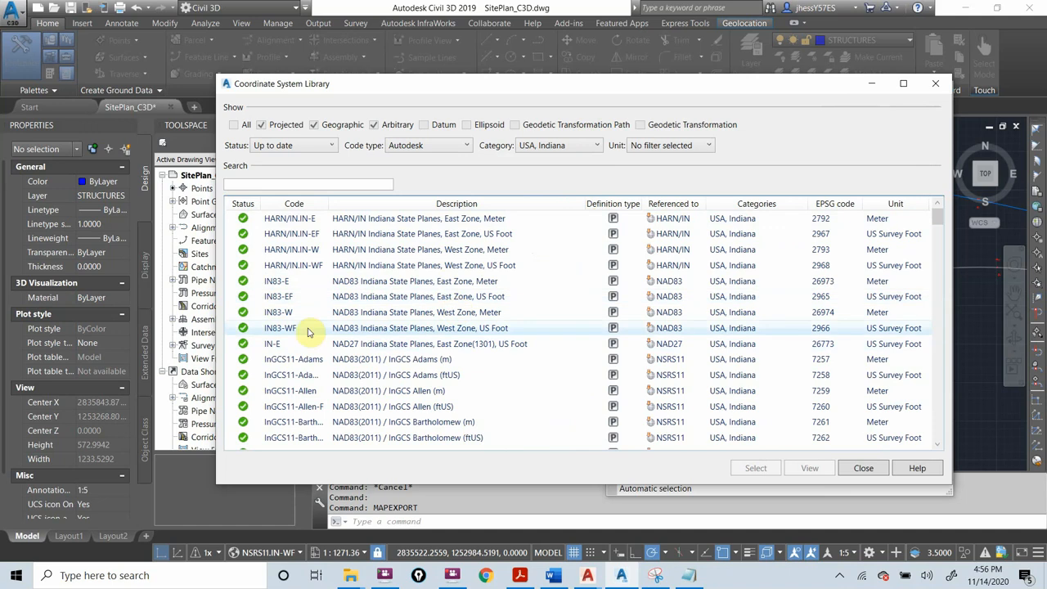
click(368, 331)
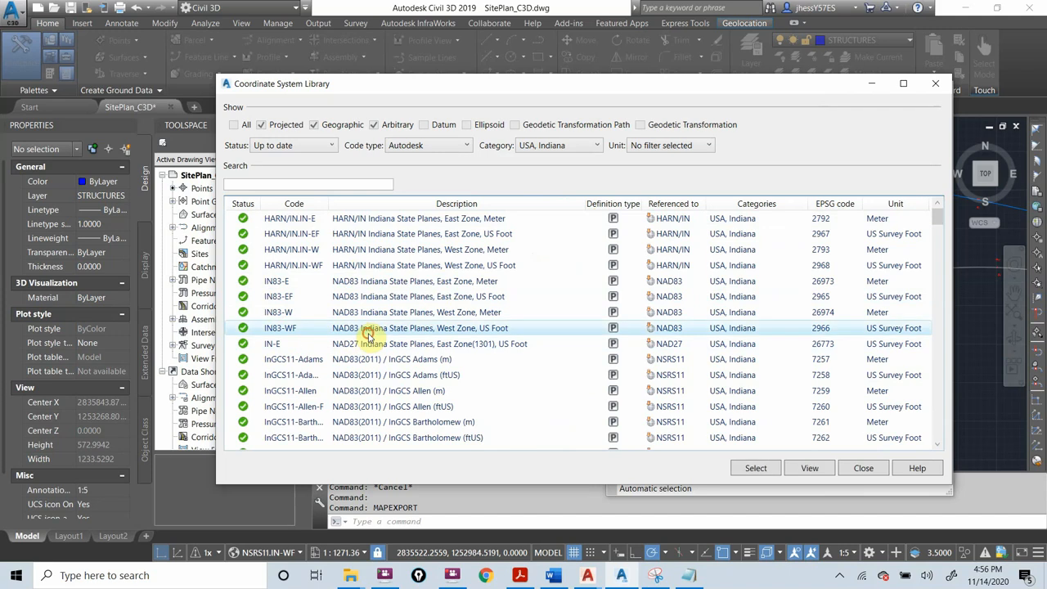
click(736, 468)
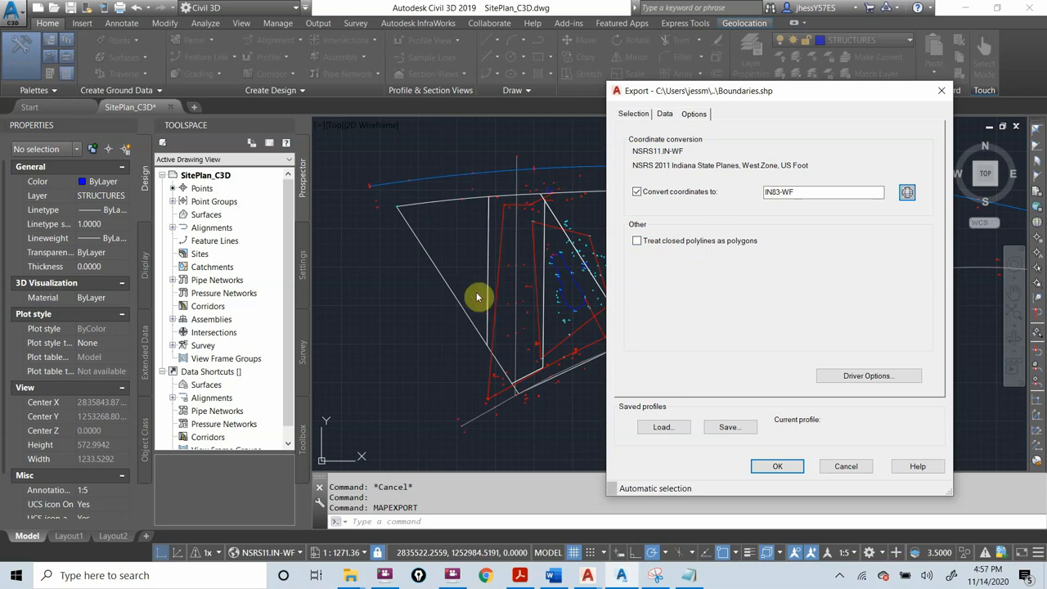
Turn on treating closed polylines as polygons, and cancel the shapefile export
click(637, 241)
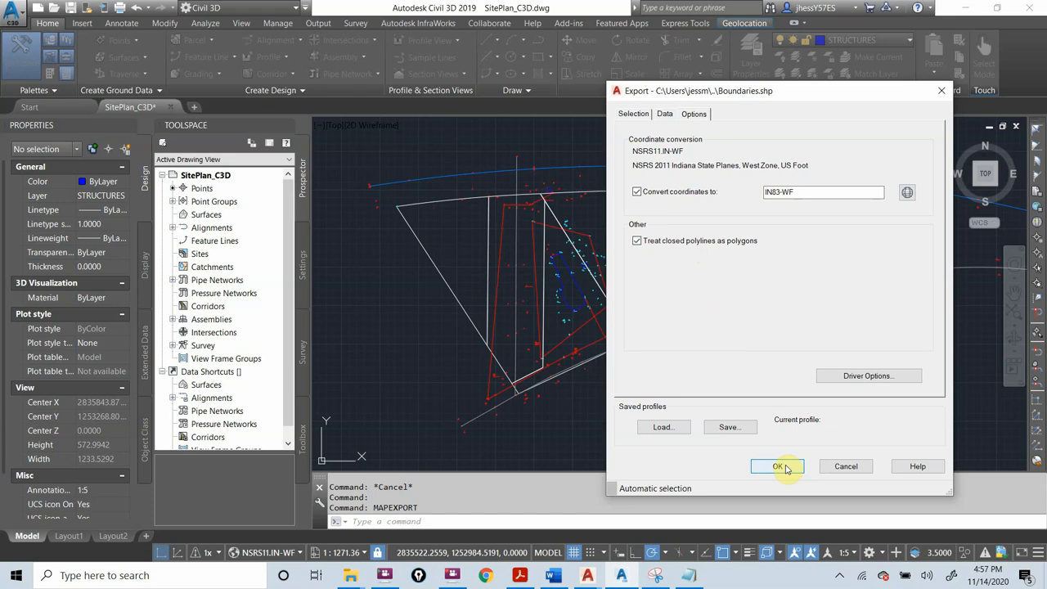
click(851, 468)
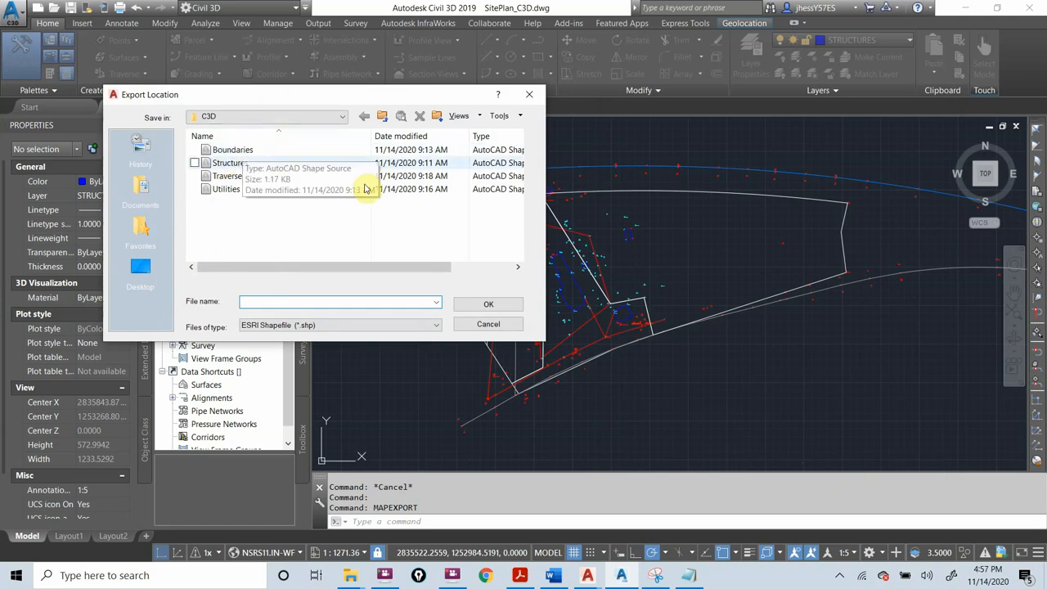
click(487, 324)
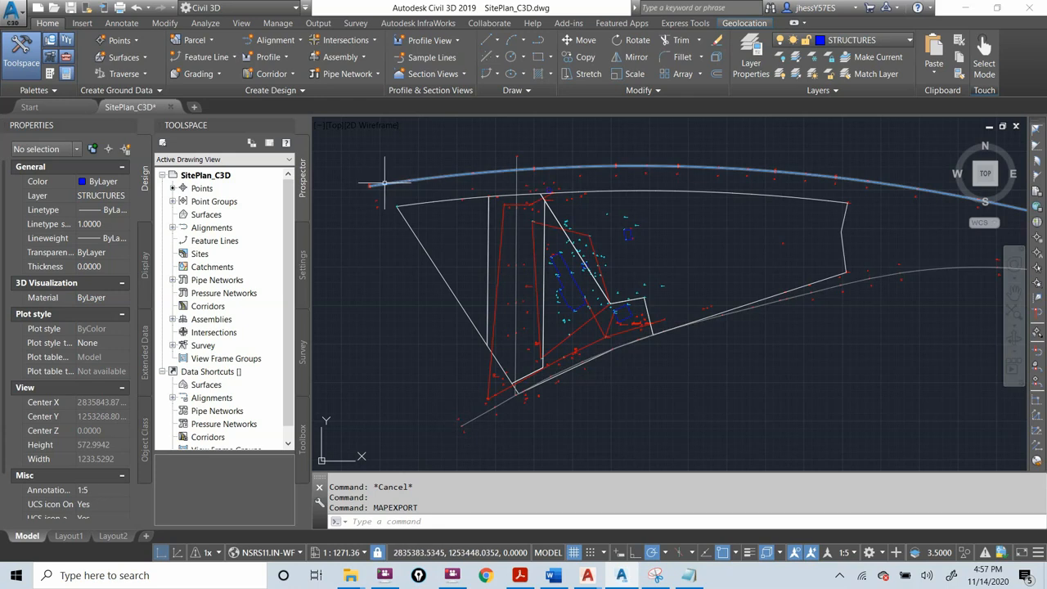
Inspect the object type and layer of the long blue arc north of the site boundary
mouse_move(605, 166)
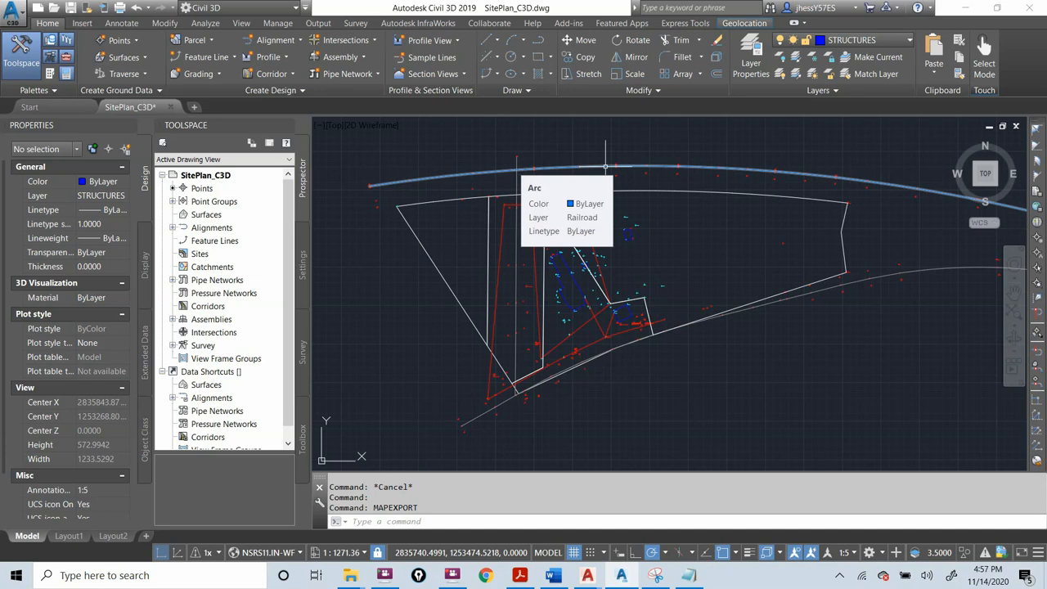